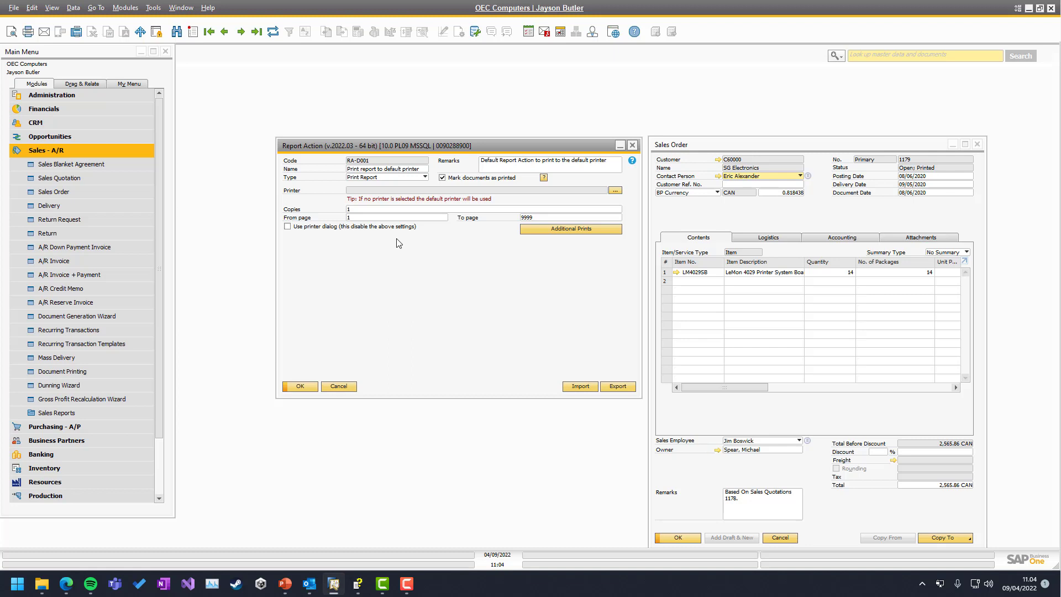
Keep Print Report as the report action type and return to the sales order window
left_click(381, 178)
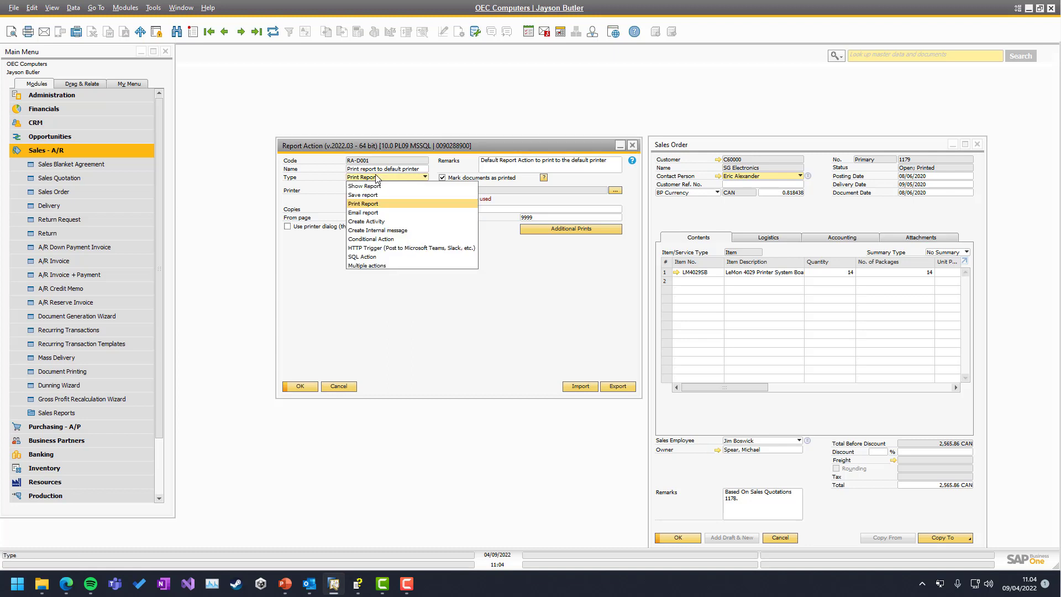
left_click(379, 177)
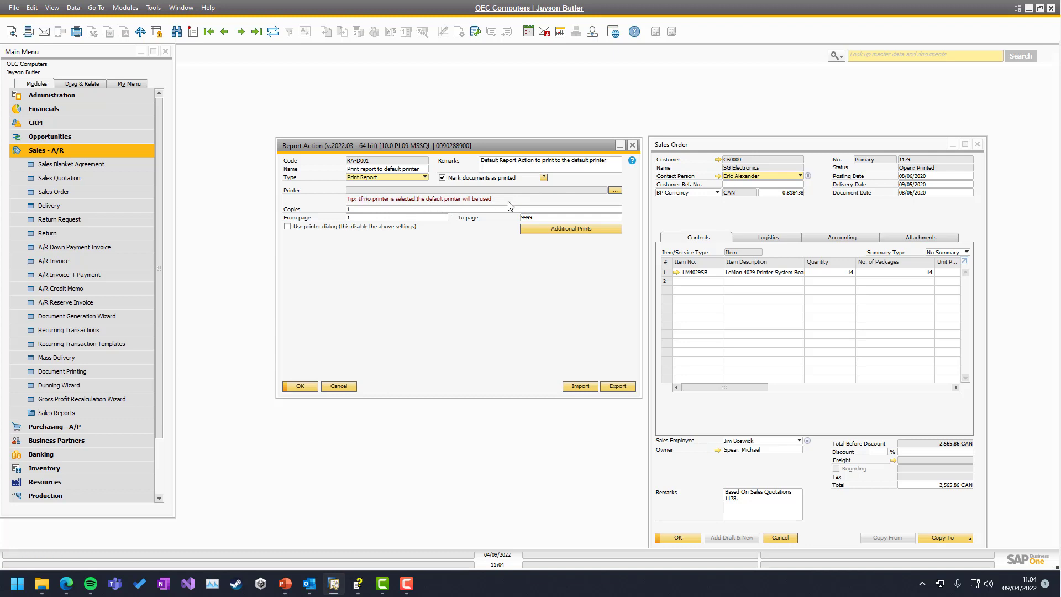
left_click(713, 215)
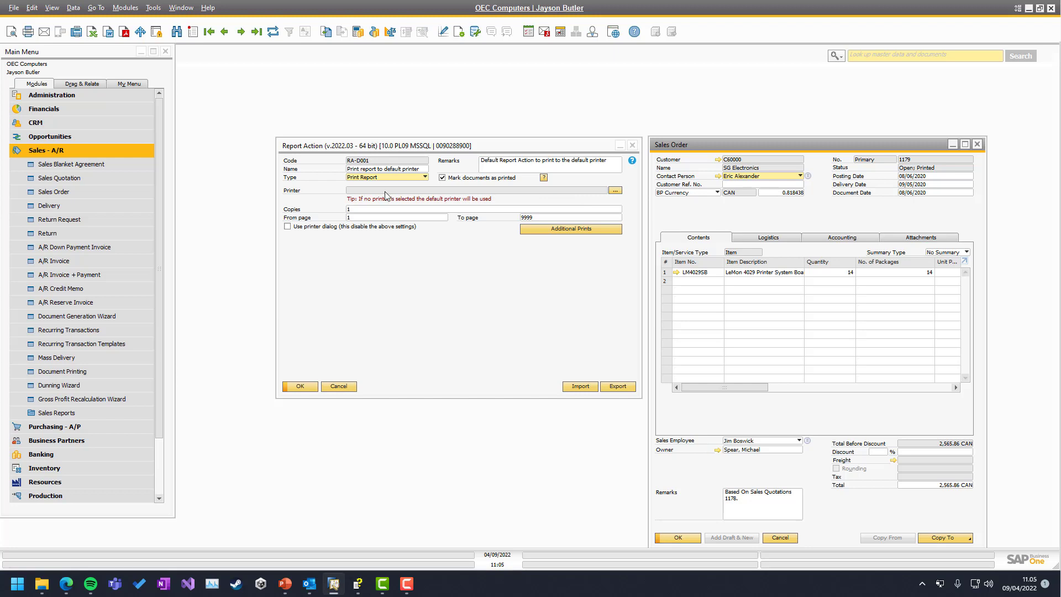
Set the report action's printer to Microsoft Print to PDF and update it
left_click(615, 191)
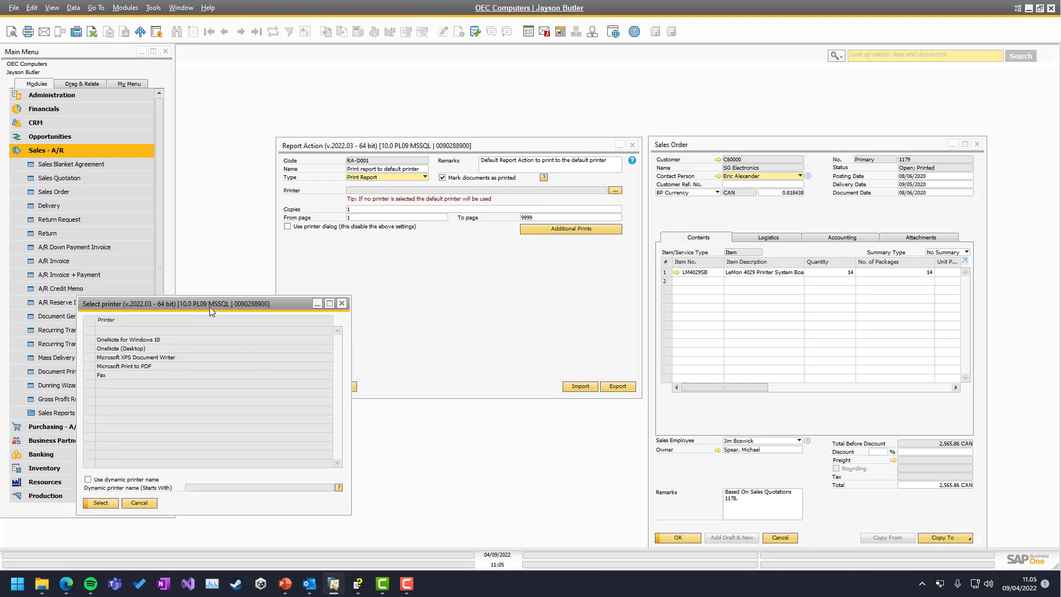
left_click_drag(210, 307, 524, 263)
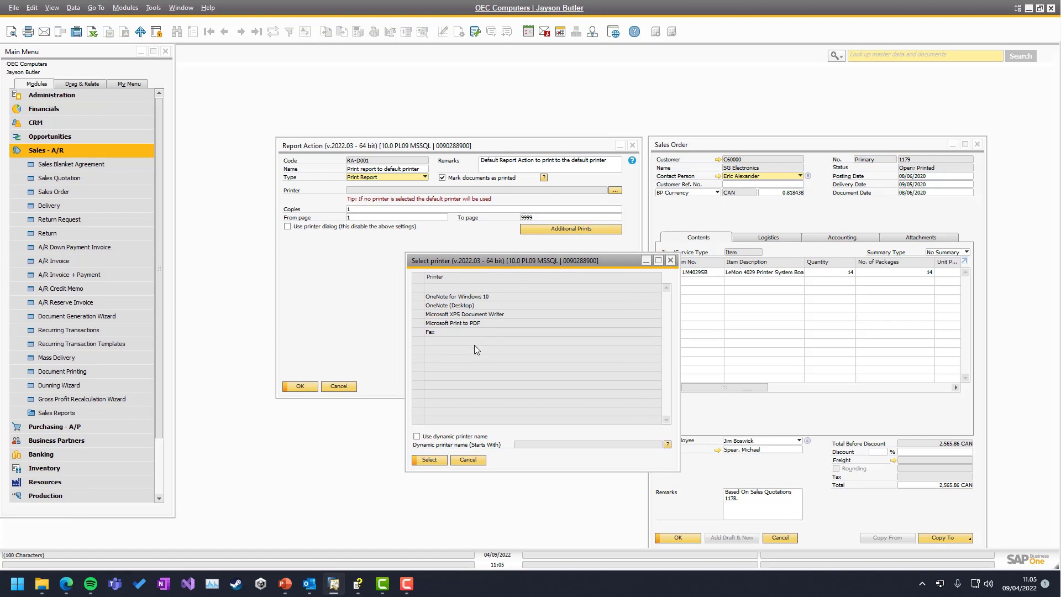
left_click(451, 325)
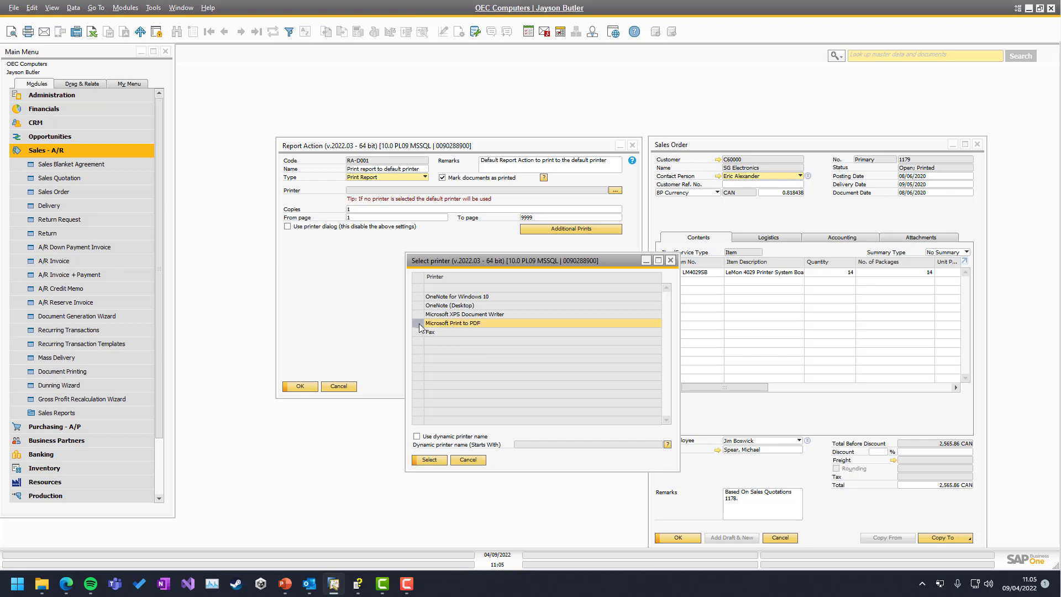
left_click(428, 460)
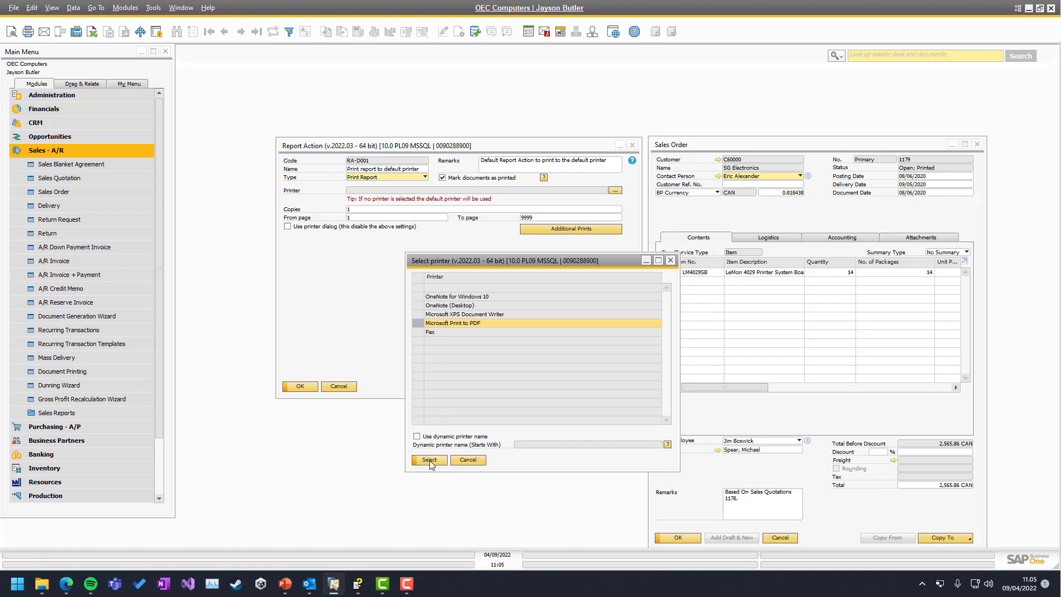
left_click(300, 386)
Print the sales order through the report action, saving the PDF output as TEST
left_click(714, 220)
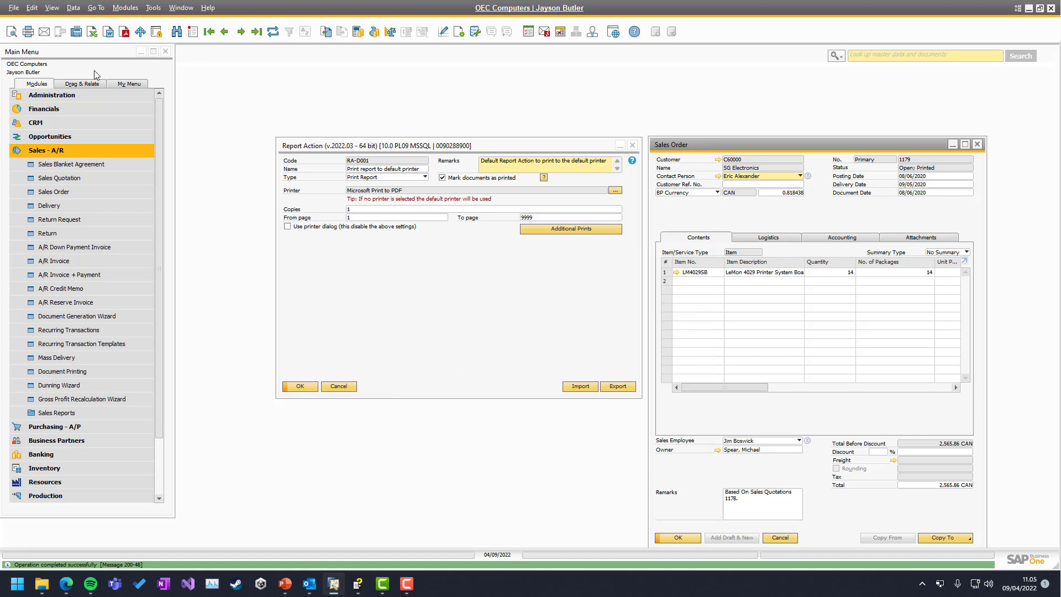
left_click(27, 31)
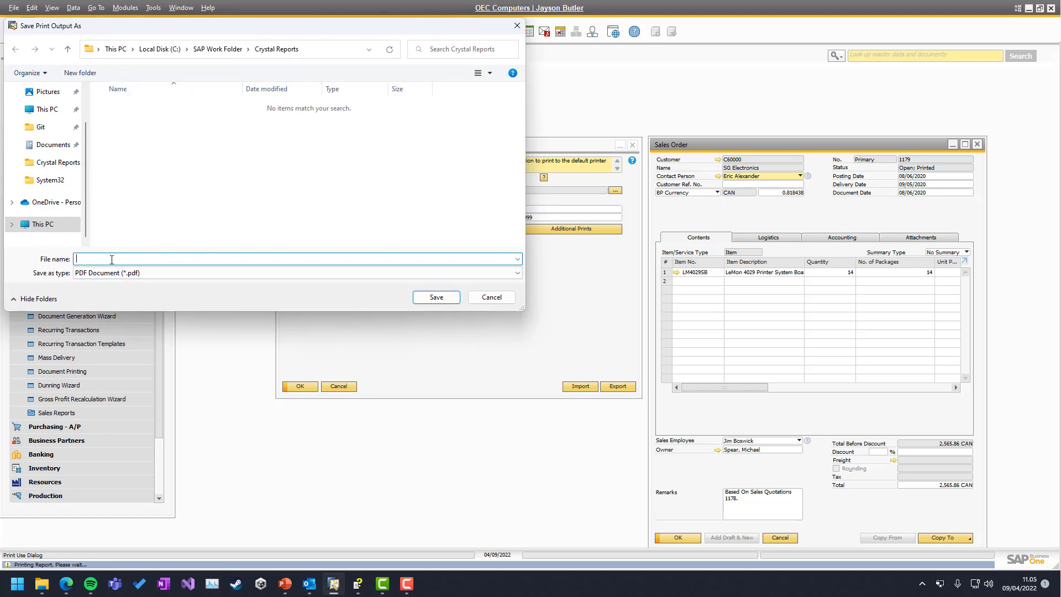
type("TEST")
left_click(436, 298)
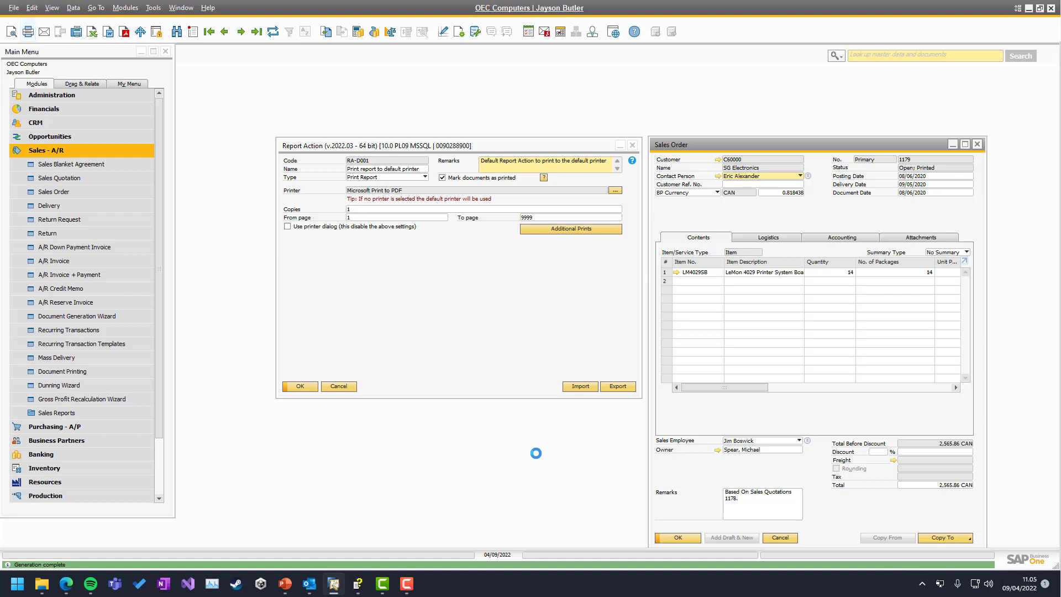
left_click(534, 322)
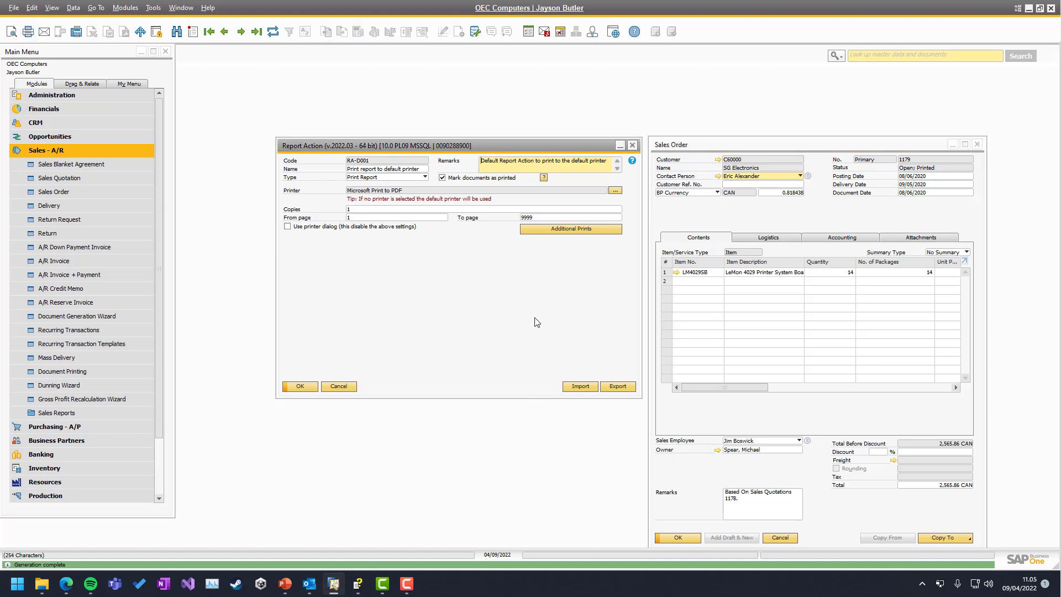
left_click(615, 190)
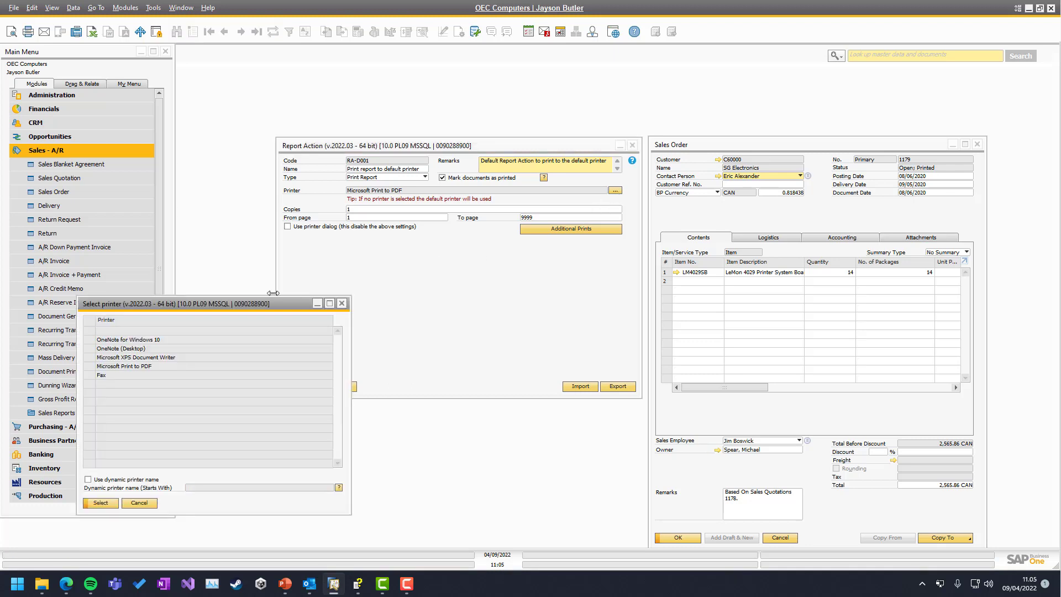
left_click_drag(208, 306, 512, 248)
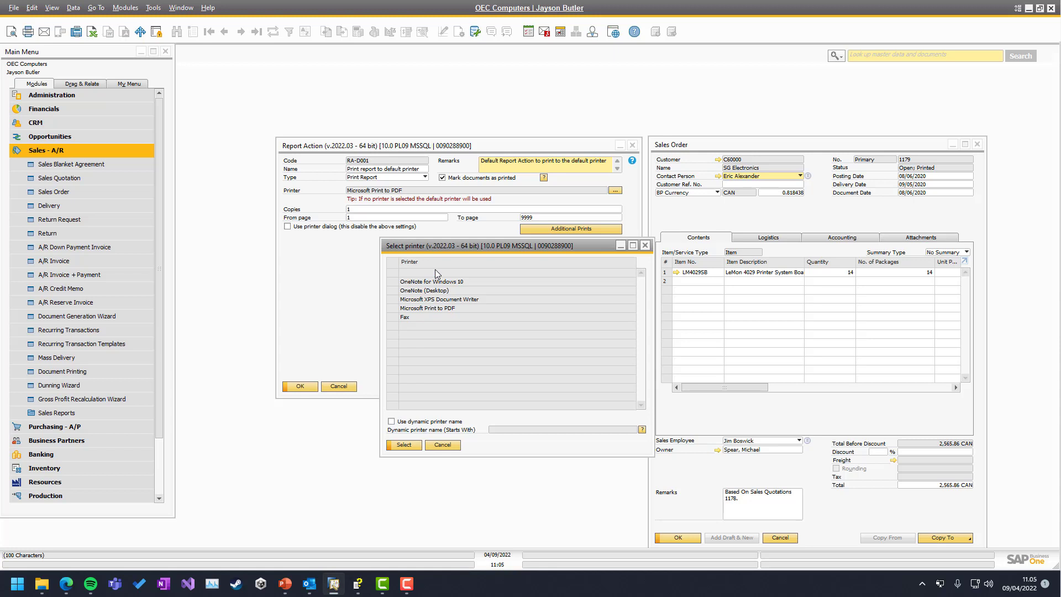
left_click(392, 423)
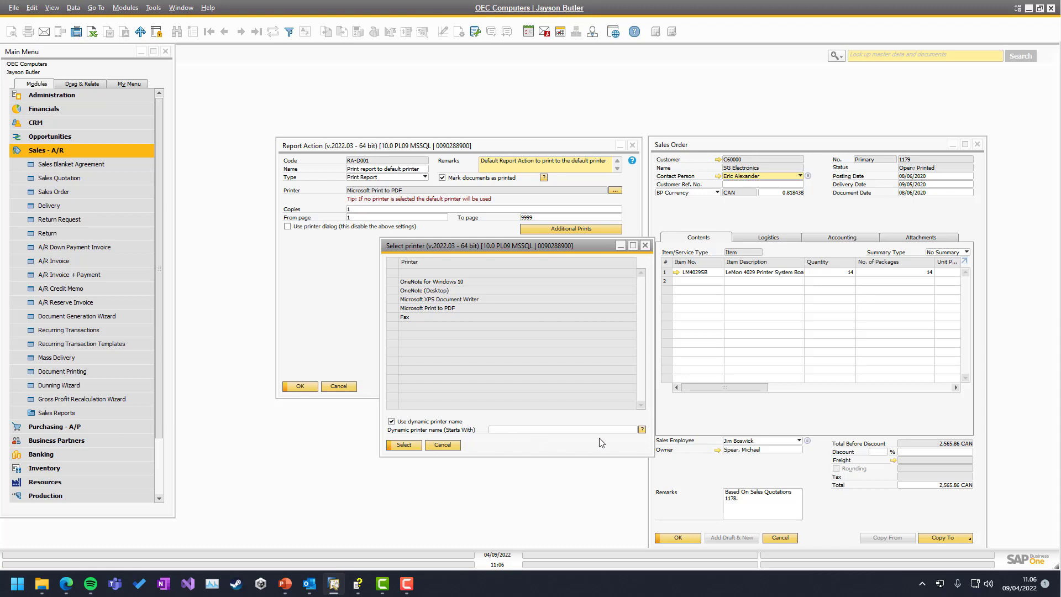
left_click(642, 430)
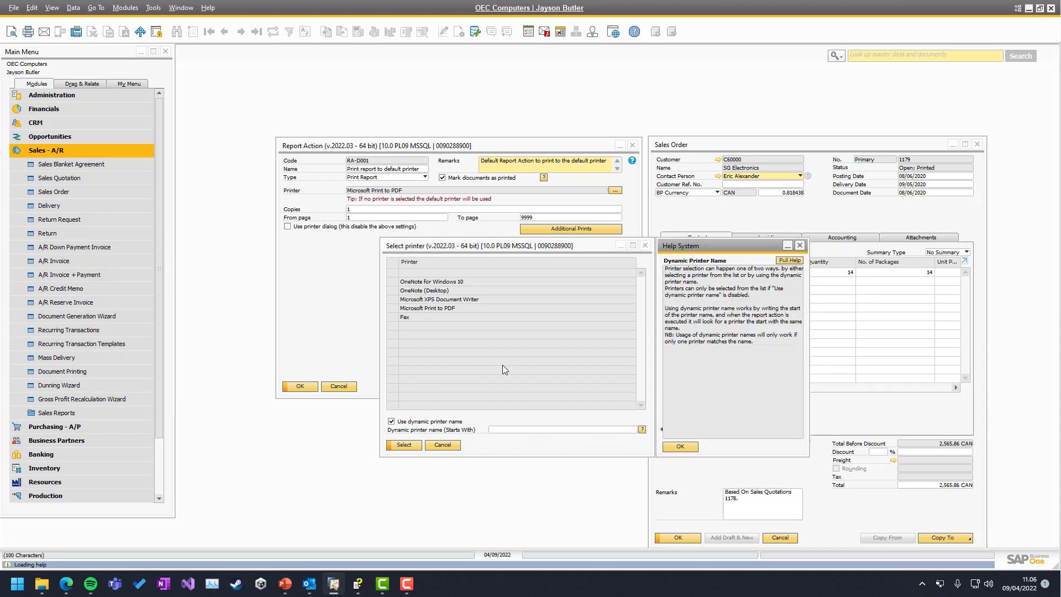
left_click(681, 447)
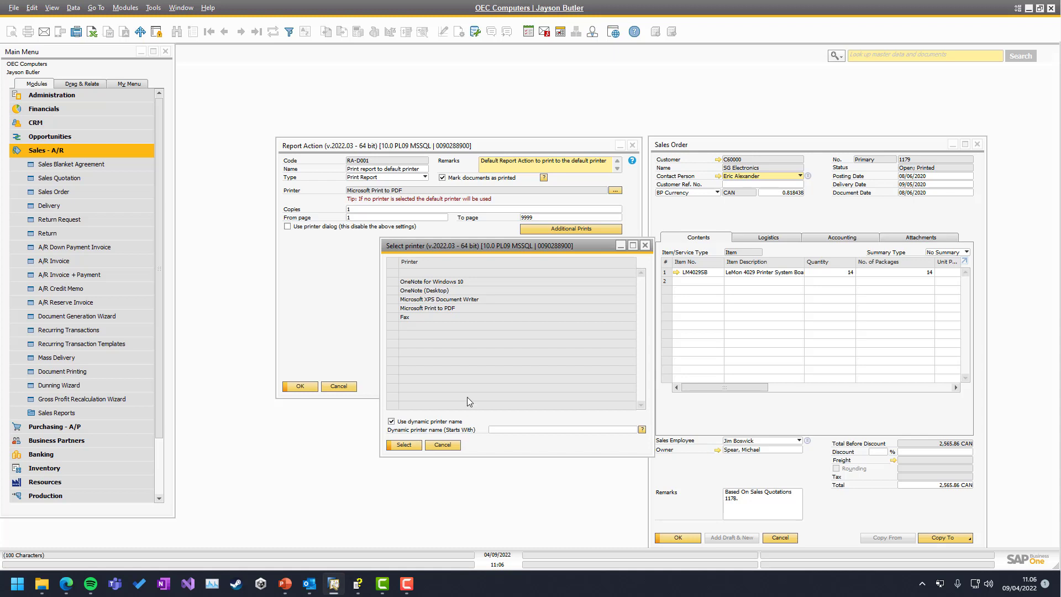
left_click(434, 446)
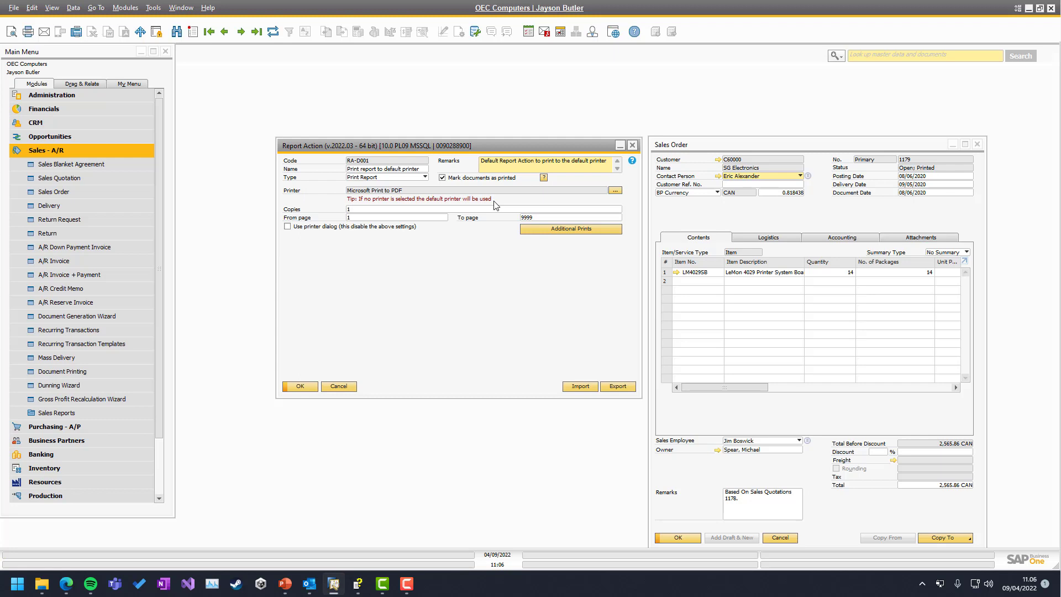
Try an SQL SELECT expression using $[$U_NUMBEROF_COPIER for Copies, then clear the field
left_click(360, 211)
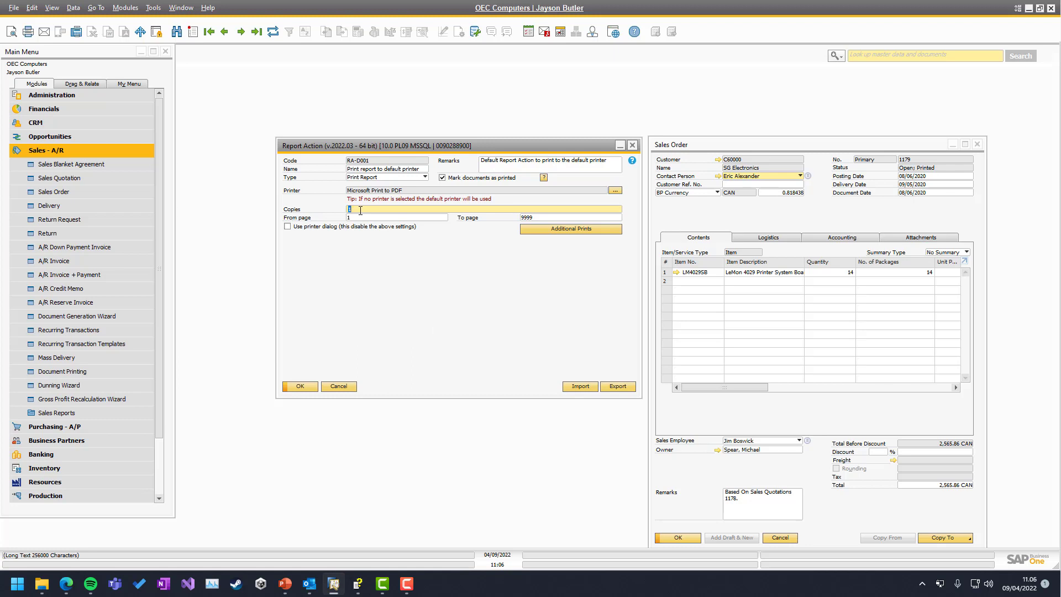
type("3")
type("SQL")
type("SELEC")
type("$[$")
type("U_")
type("NUMBEROF")
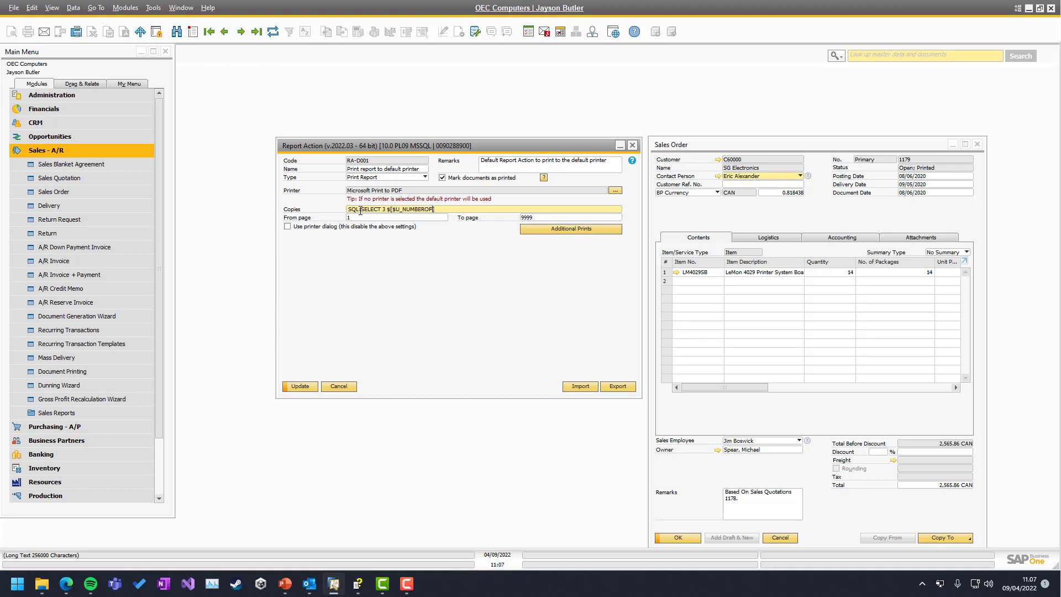
type("_COPIER")
key("ctrl+a")
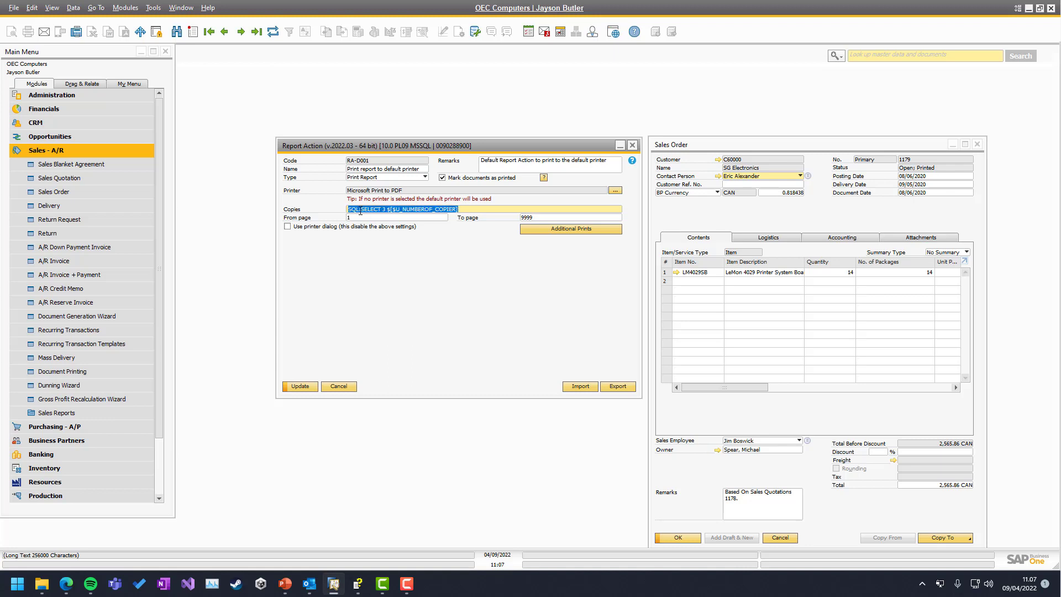
key("Delete")
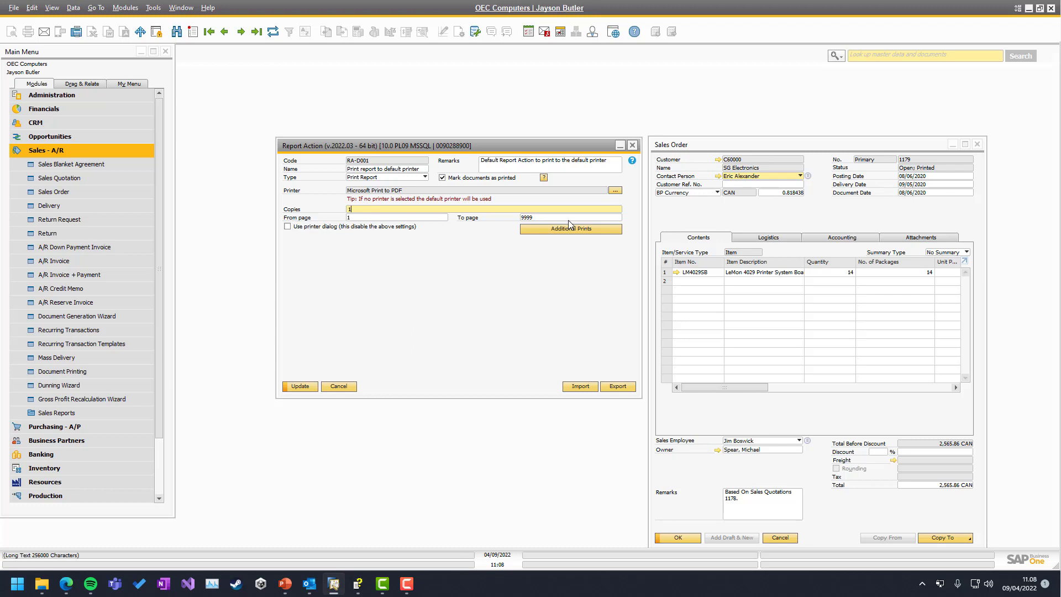
Leave the From/To page range unchanged, enable 'Use printer dialog' and update the action
key("Tab")
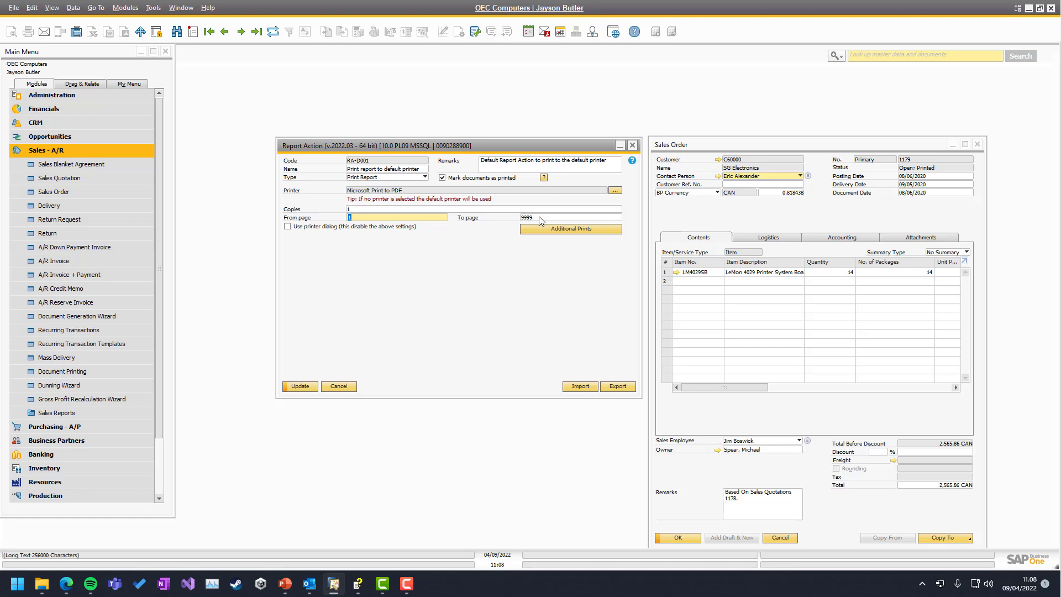
key("Tab")
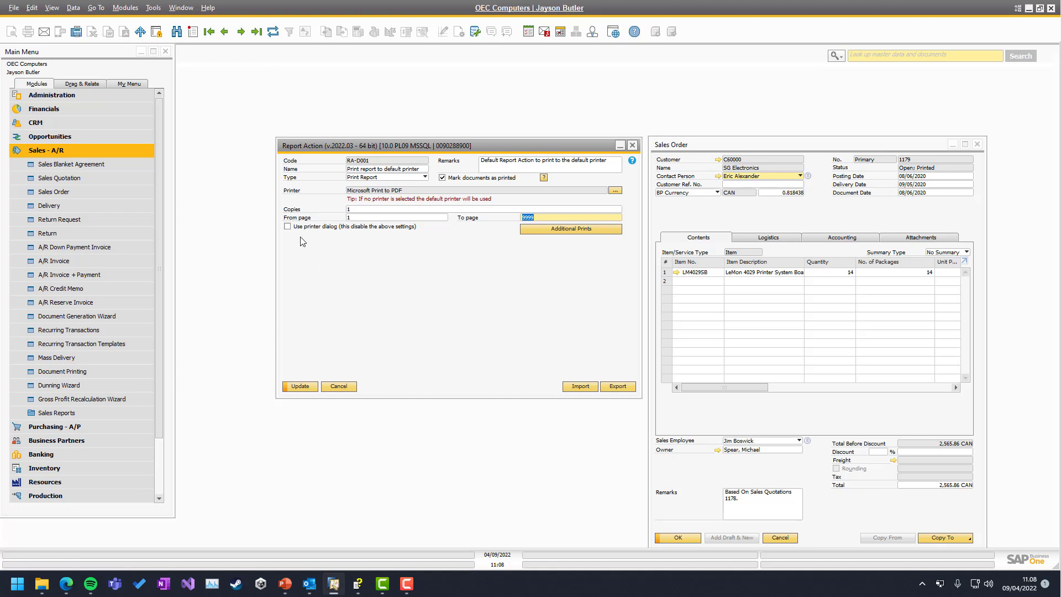
left_click(287, 227)
left_click(294, 389)
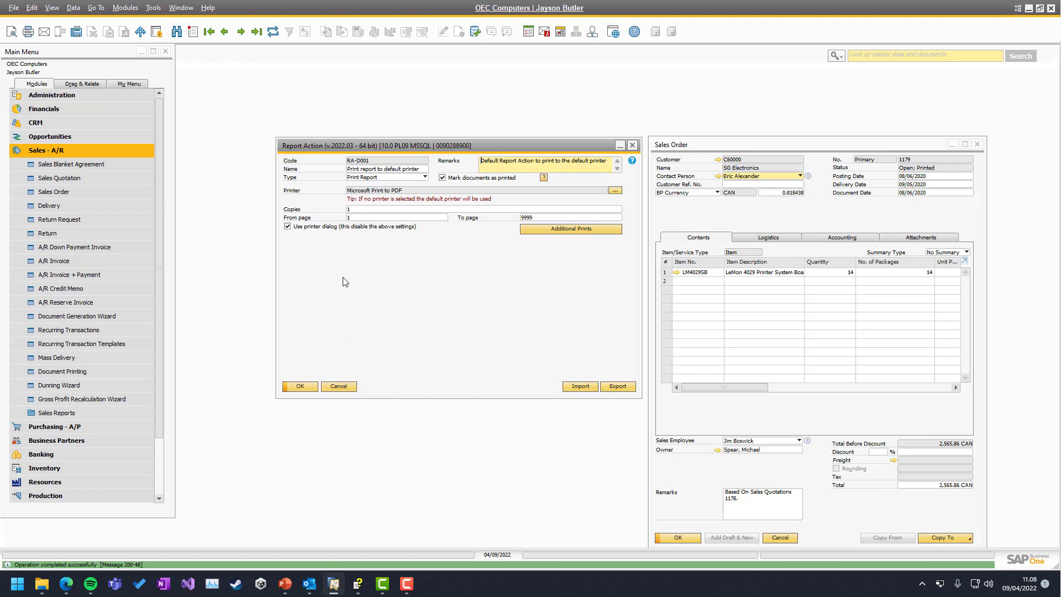
Test-print the sales order, cancel the Print dialog, then save with the printer dialog off
left_click(684, 219)
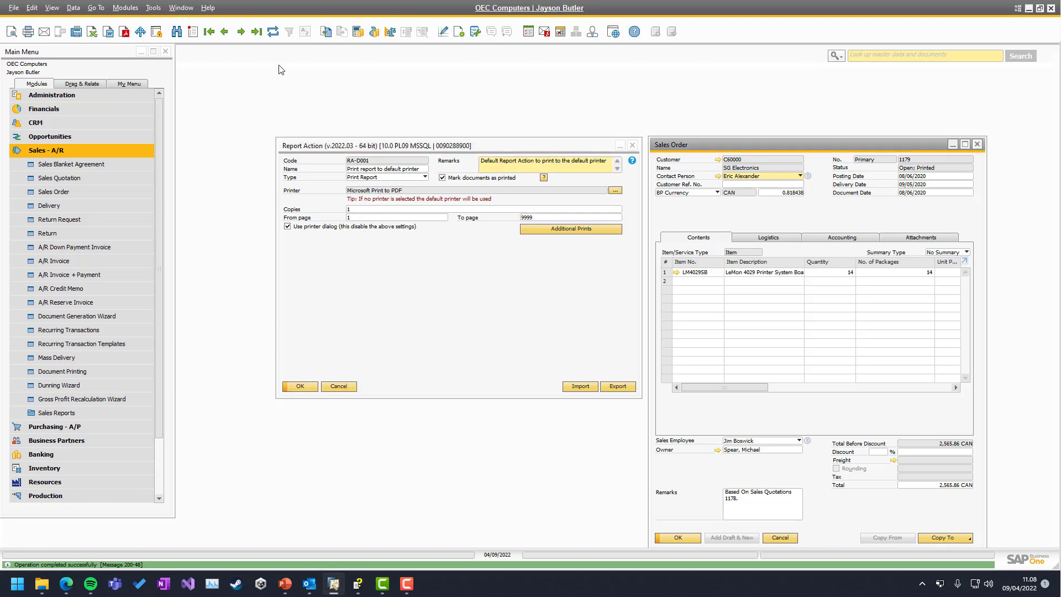
left_click(25, 33)
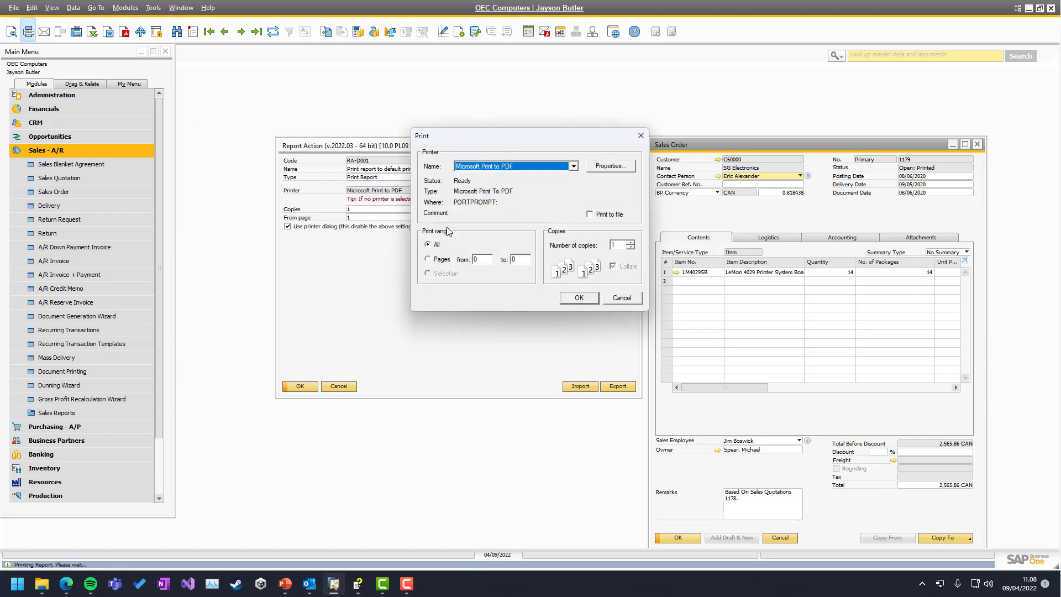
left_click(618, 300)
left_click(287, 227)
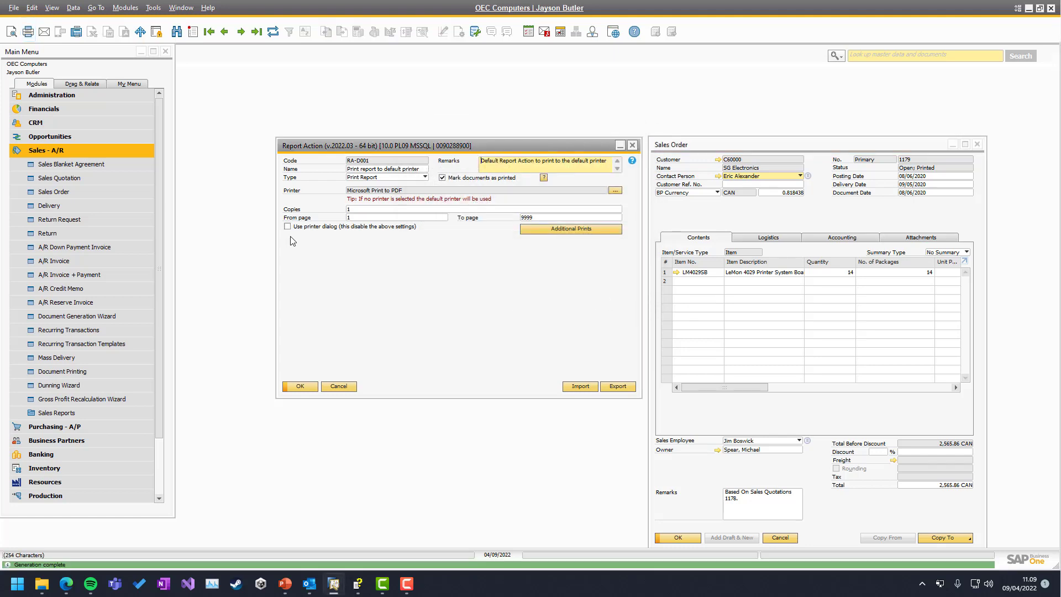
left_click(300, 382)
left_click(562, 231)
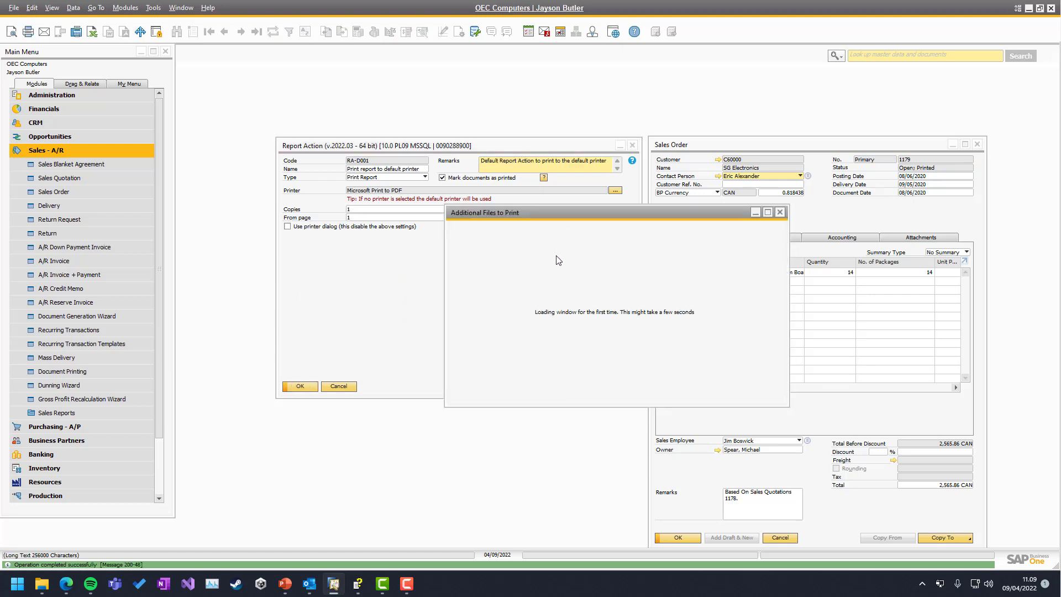
left_click_drag(523, 215, 534, 273)
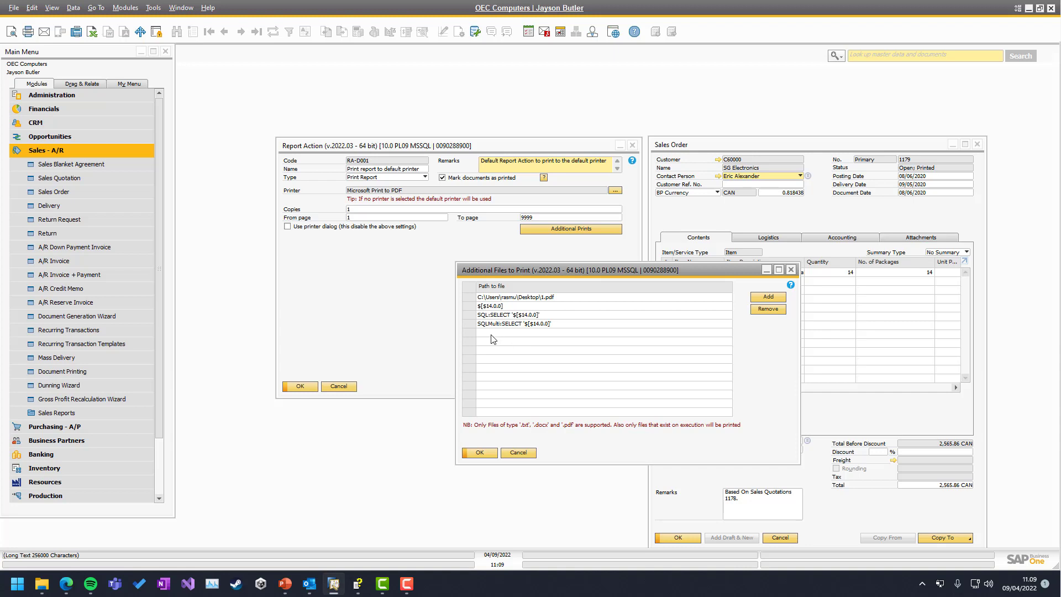
left_click(566, 297)
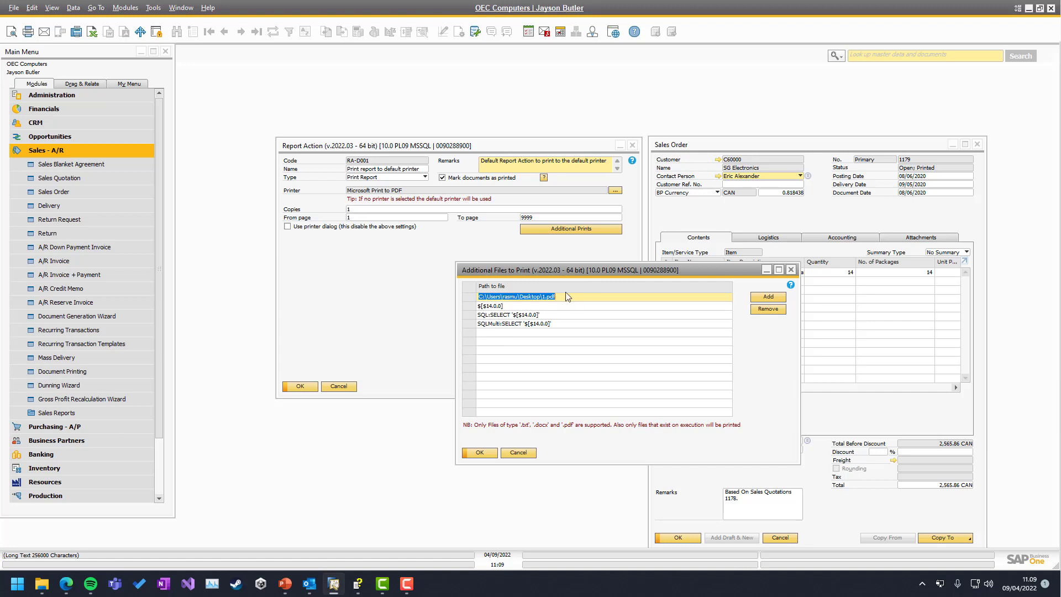
left_click(499, 307)
left_click(497, 315)
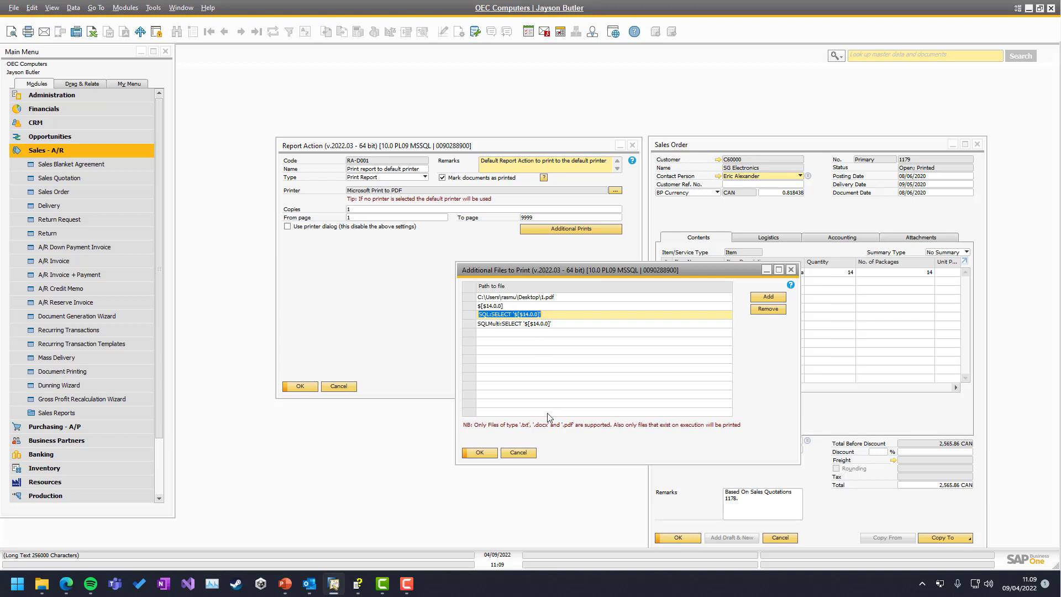
left_click(524, 452)
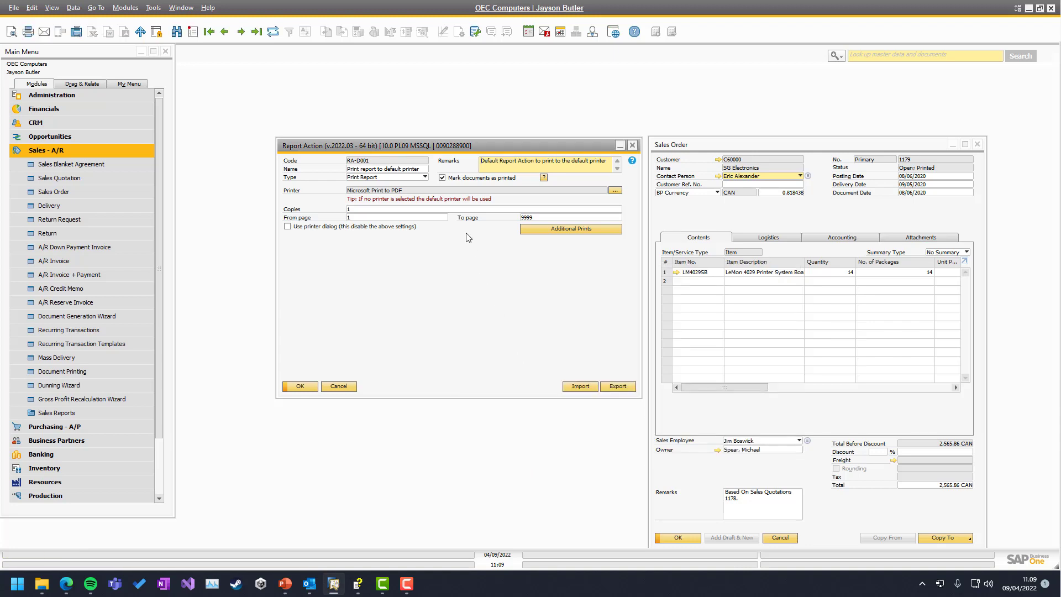